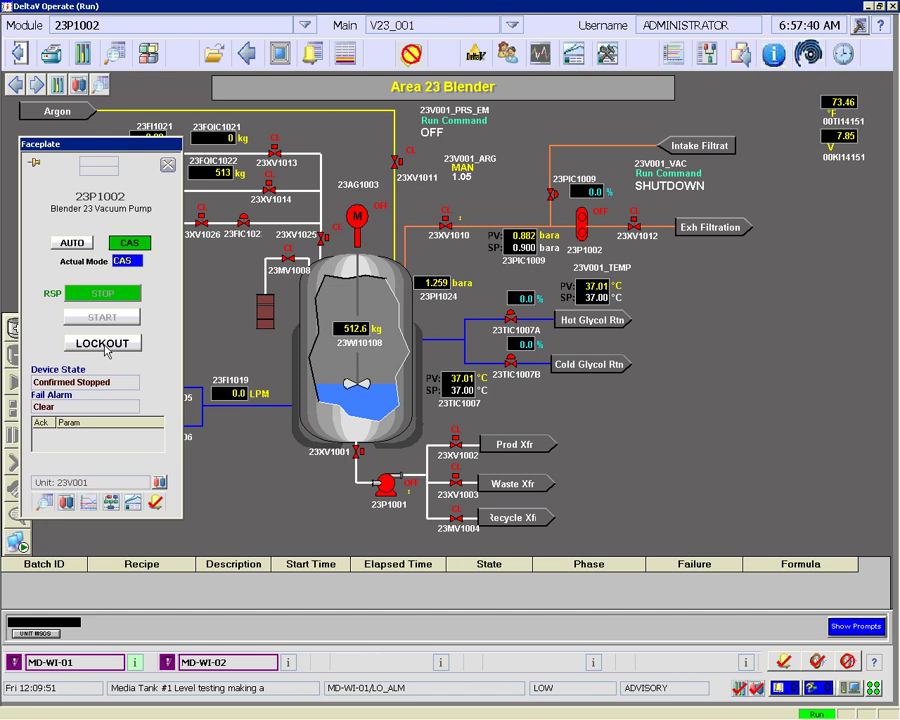
Request a LOCKOUT of pump 23P1002, signing with the confirming and verifying users' credentials
{"action": "left_click", "coordinate": [104, 344]}
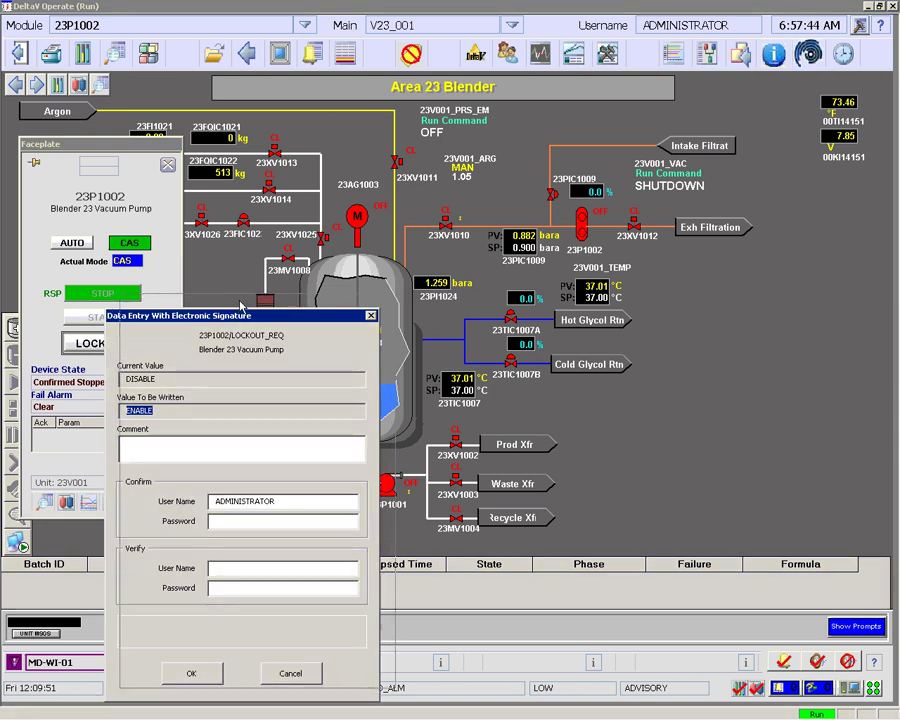
{"action": "left_click_drag", "start_coordinate": [241, 316], "coordinate": [257, 290]}
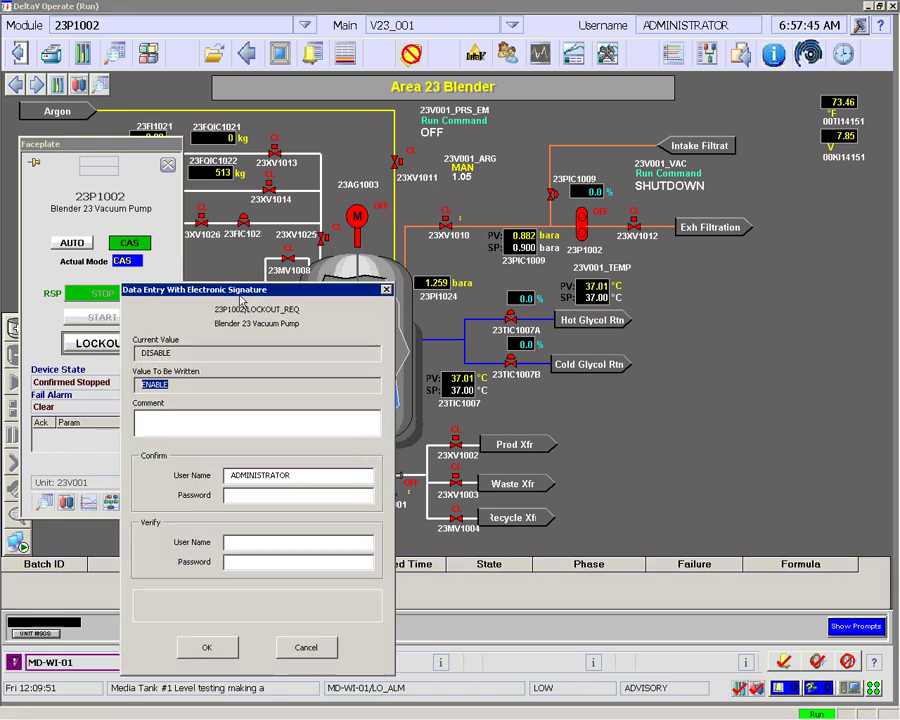
{"action": "left_click", "coordinate": [285, 495]}
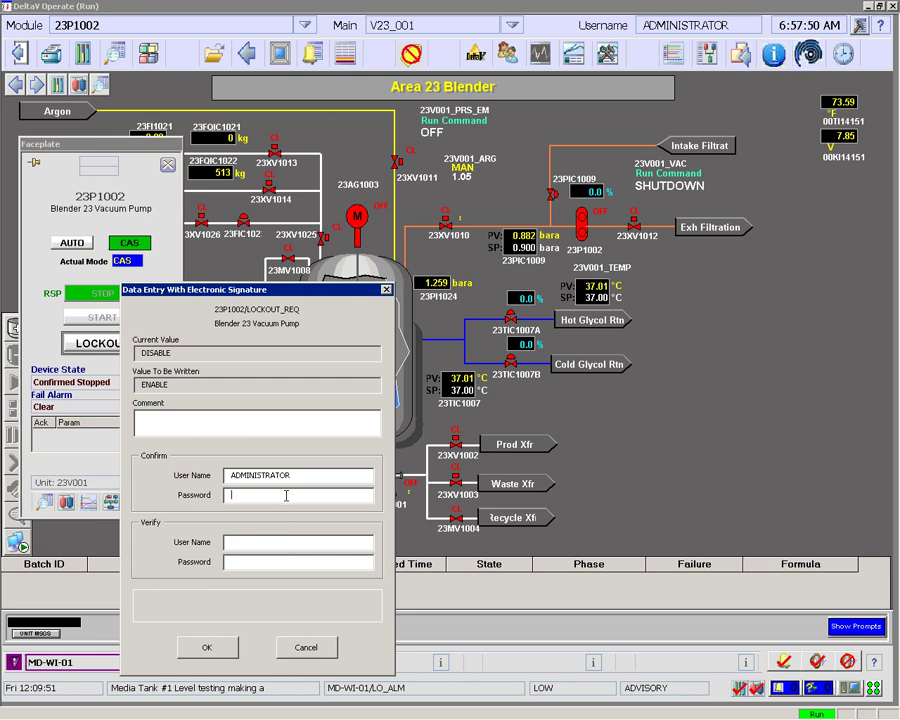
{"action": "type", "text": "******"}
{"action": "key", "text": "Tab"}
{"action": "type", "text": "administrator******"}
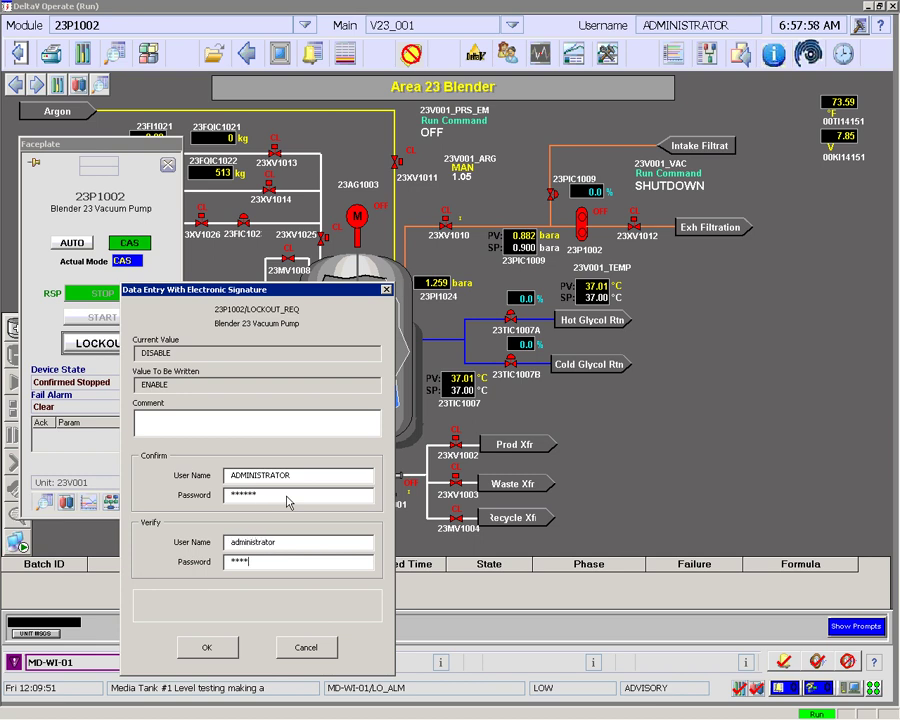
{"action": "key", "text": "Tab"}
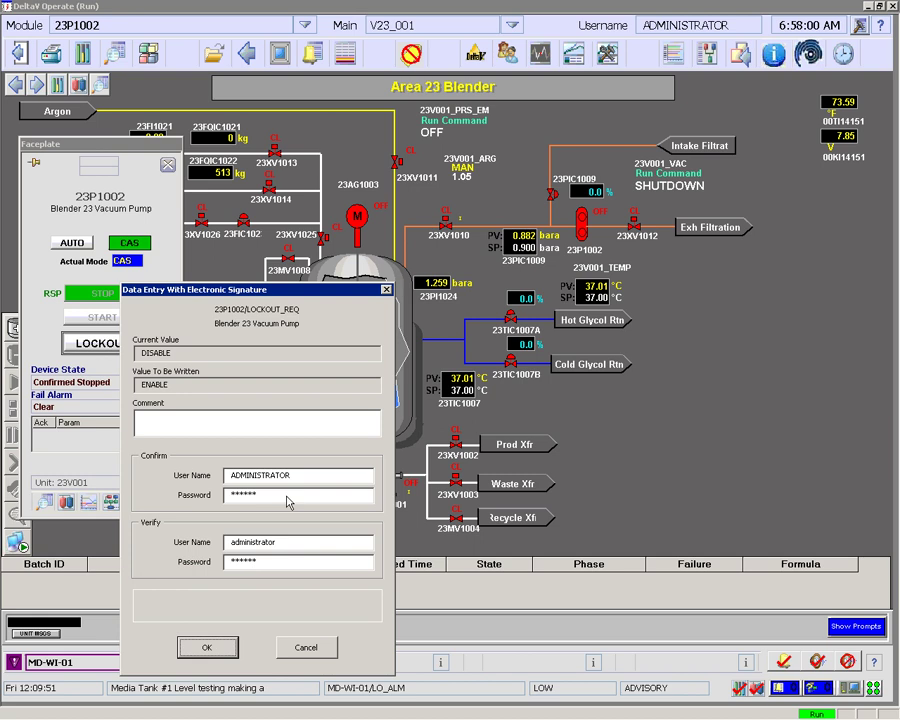
{"action": "key", "text": "Return"}
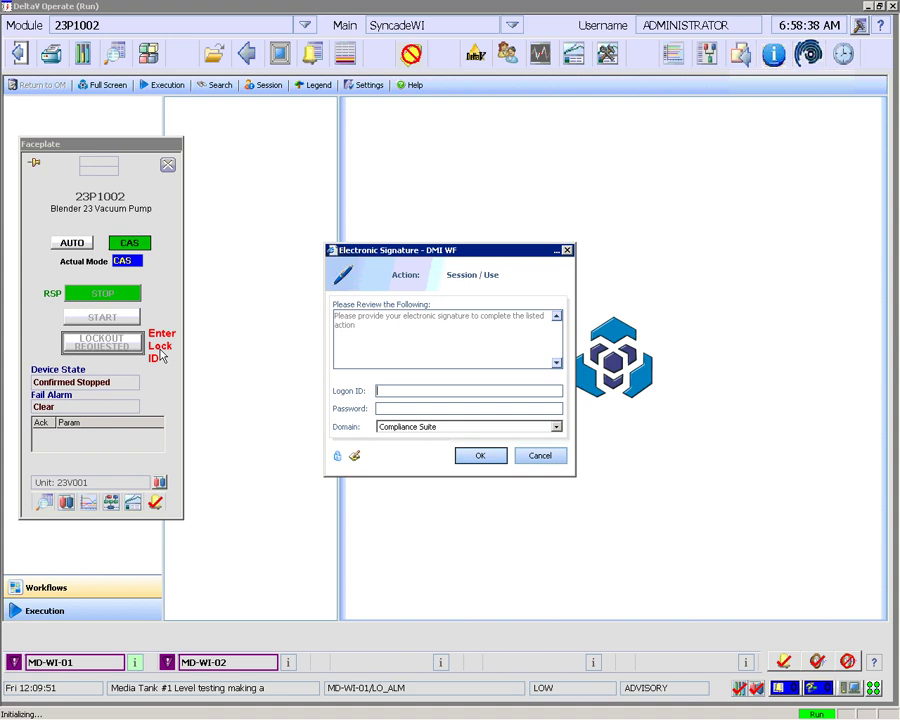
Sign in to the Syncade session with the logon ID and password so OP_LOCKOUT loads
{"action": "type", "text": "bg"}
{"action": "key", "text": "Tab"}
{"action": "type", "text": "b"}
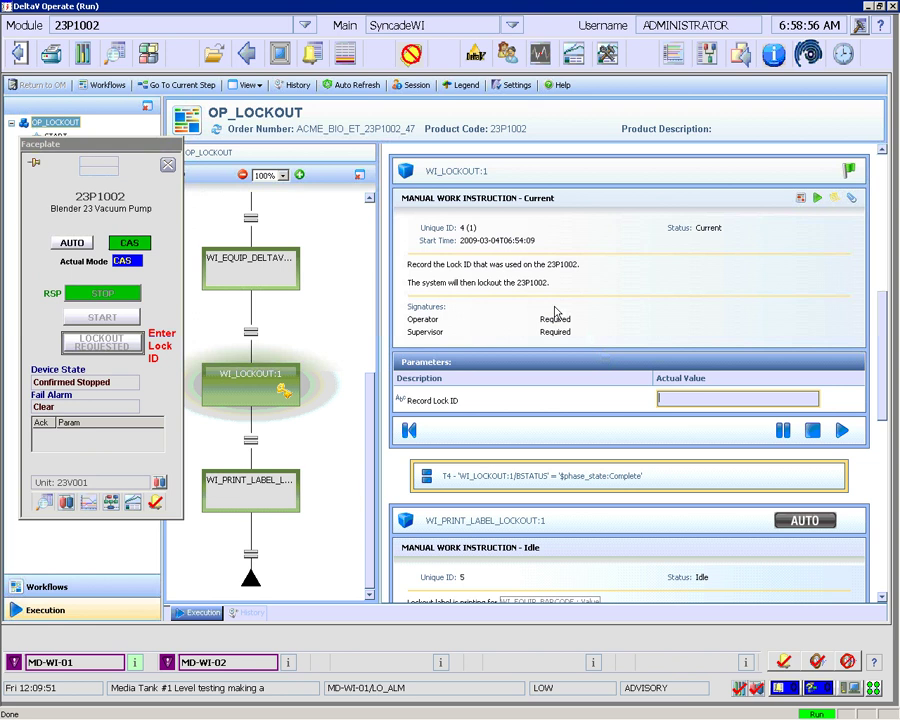
Record Lock ID -764567, execute the step, and sign as the operator
{"action": "type", "text": "-764567"}
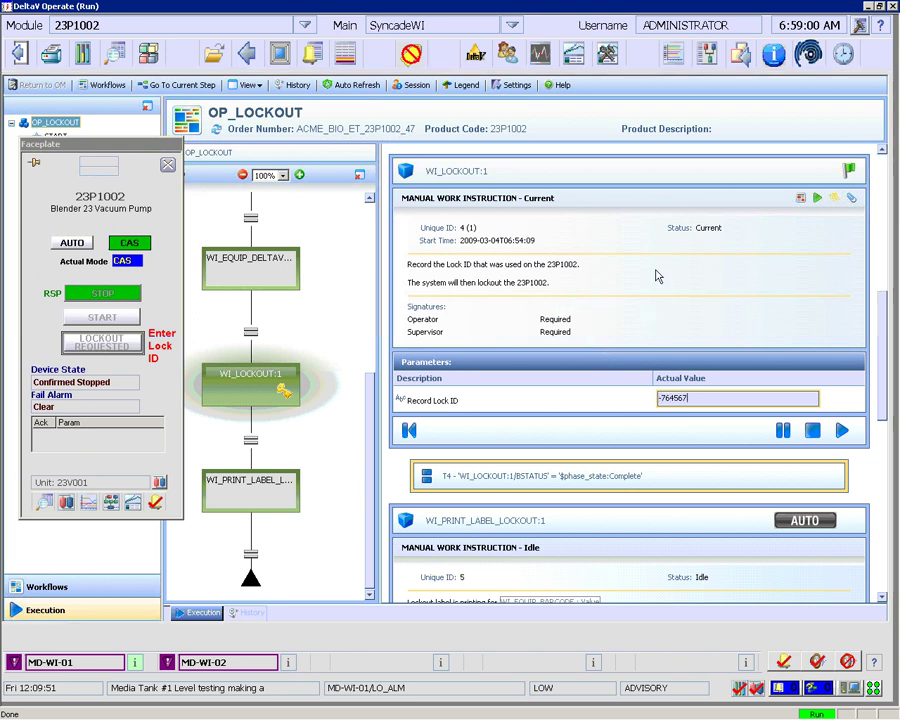
{"action": "left_click", "coordinate": [842, 432]}
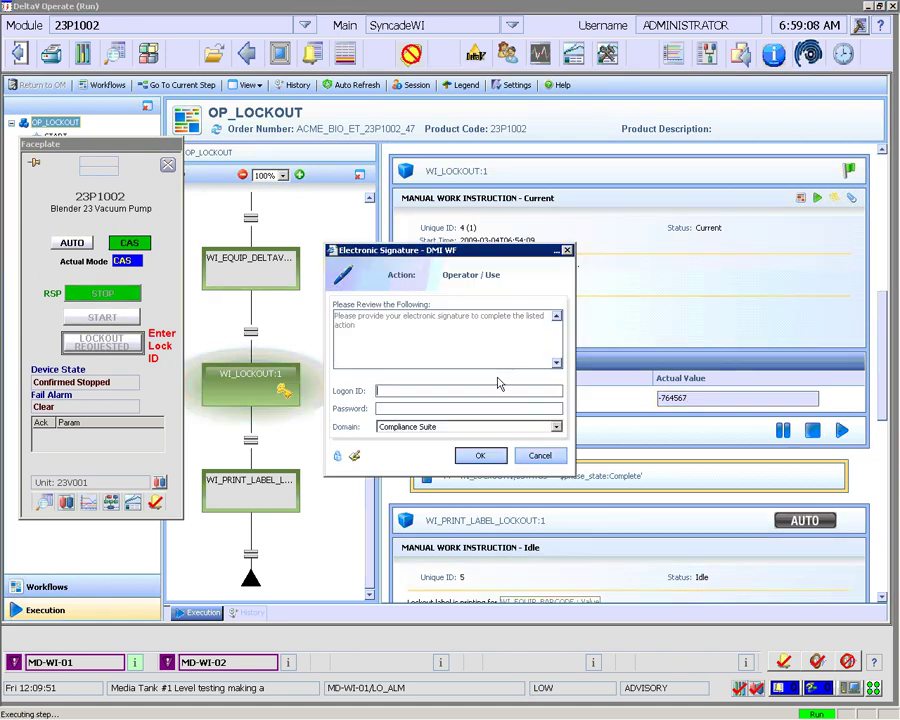
{"action": "type", "text": "bg"}
{"action": "key", "text": "Tab"}
{"action": "type", "text": "bg"}
{"action": "key", "text": "Return"}
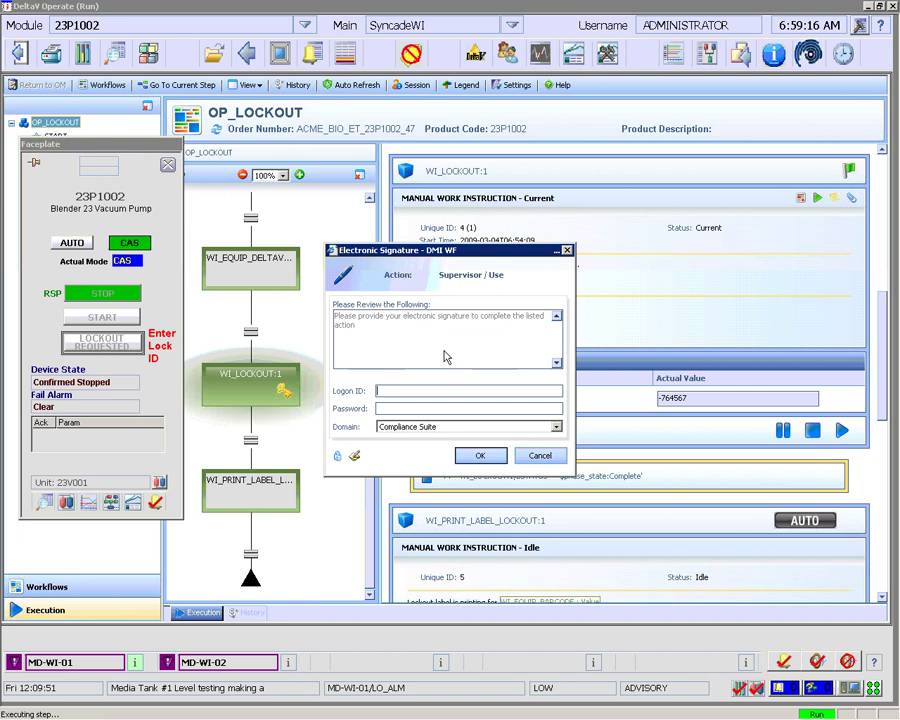
Add the supervisor's signature to complete OP_LOCKOUT
{"action": "type", "text": "st"}
{"action": "key", "text": "Tab"}
{"action": "type", "text": "st"}
{"action": "left_click", "coordinate": [486, 457]}
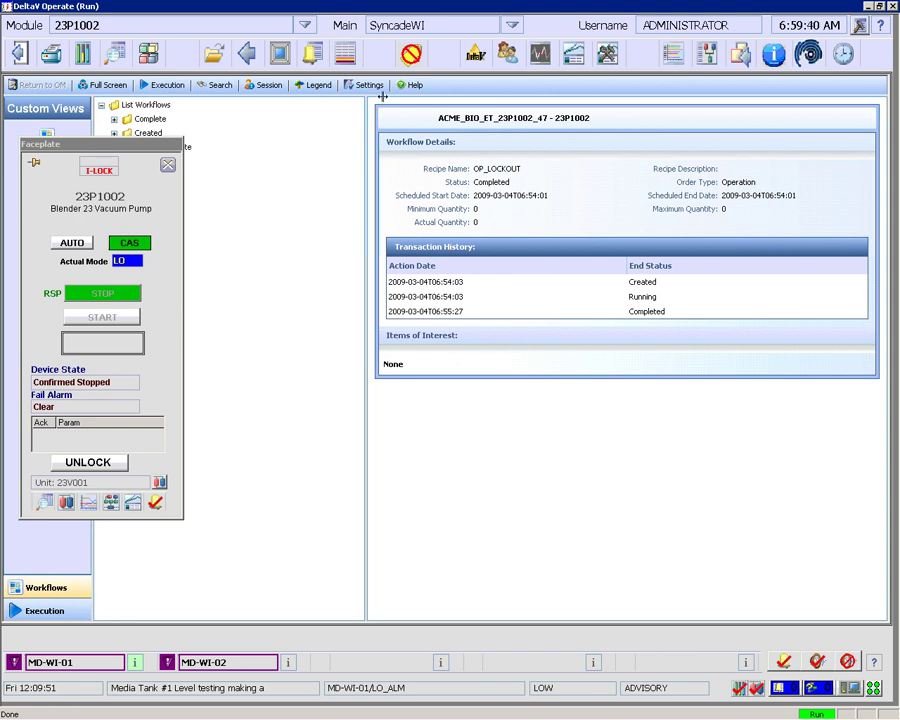
Return to the Area 23 Blender display and review the pump's LOCKOUT/TAGOUT interlock in its detail view
{"action": "left_click", "coordinate": [246, 53]}
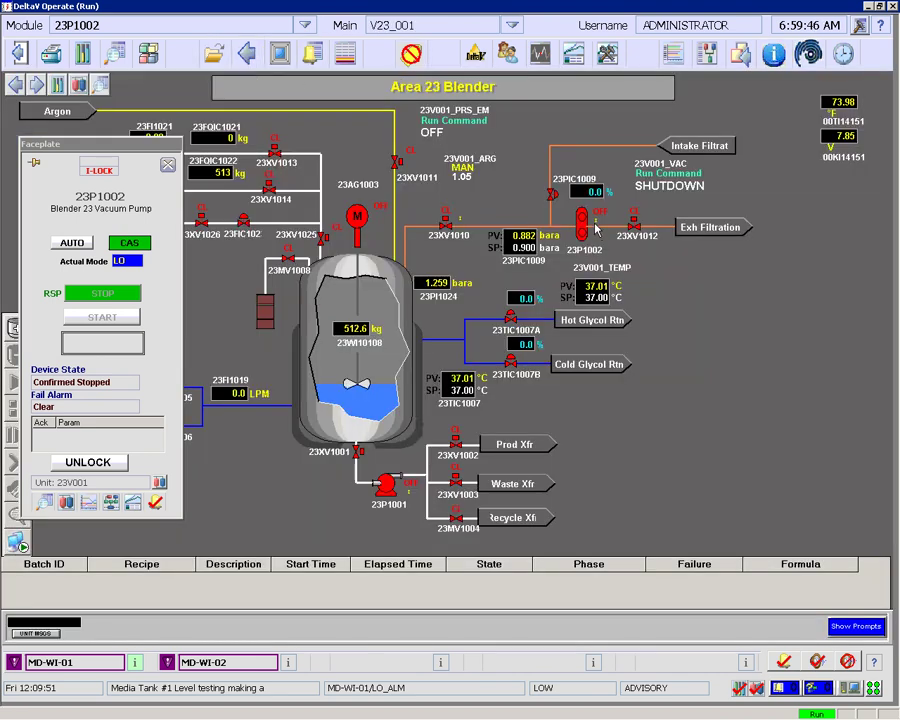
{"action": "left_click", "coordinate": [45, 503]}
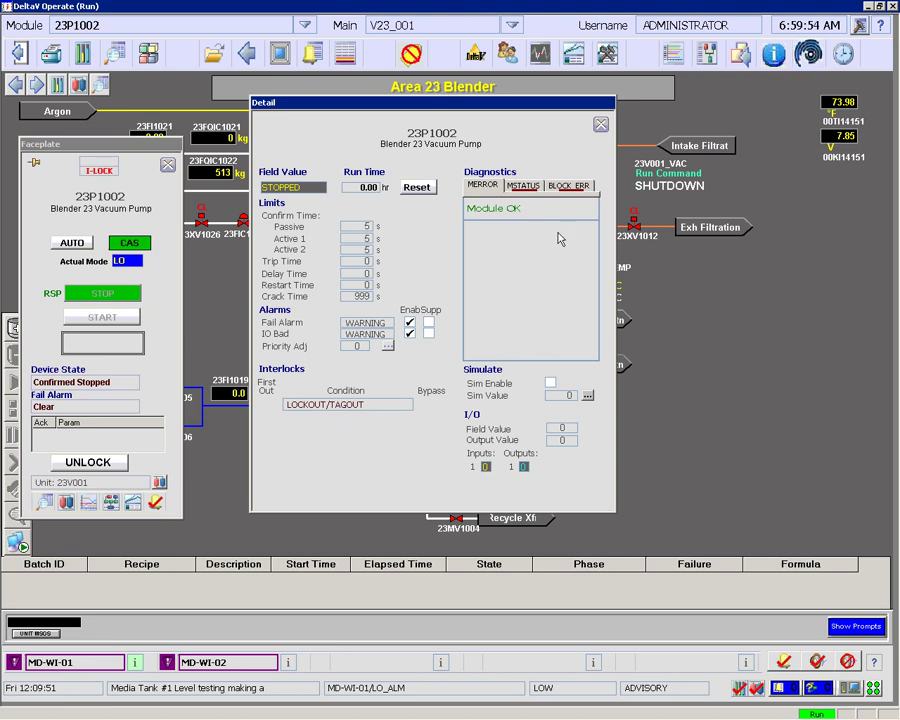
{"action": "left_click", "coordinate": [600, 124]}
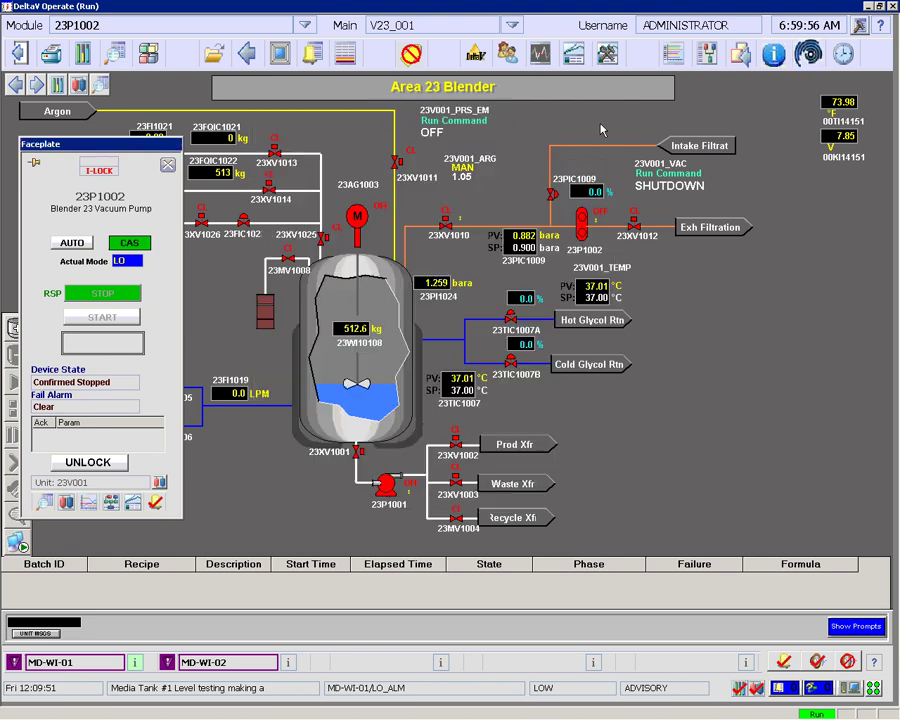
{"action": "left_click", "coordinate": [99, 466]}
Request UNLOCK for 23P1002 and press Confirm Unlock to launch its Syncade workflow
{"action": "left_click", "coordinate": [99, 466]}
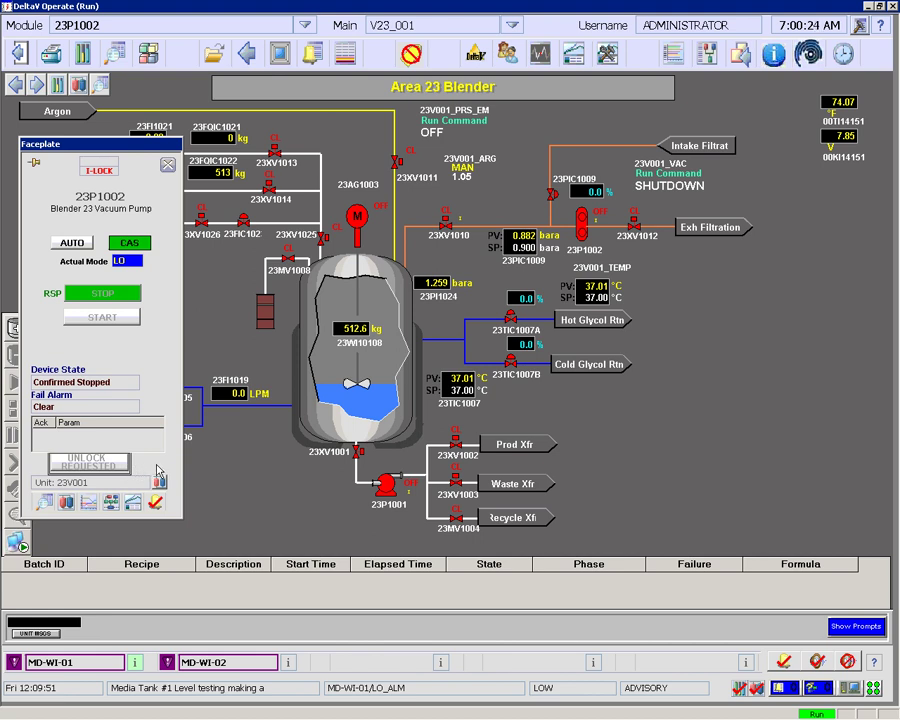
{"action": "left_click", "coordinate": [157, 468]}
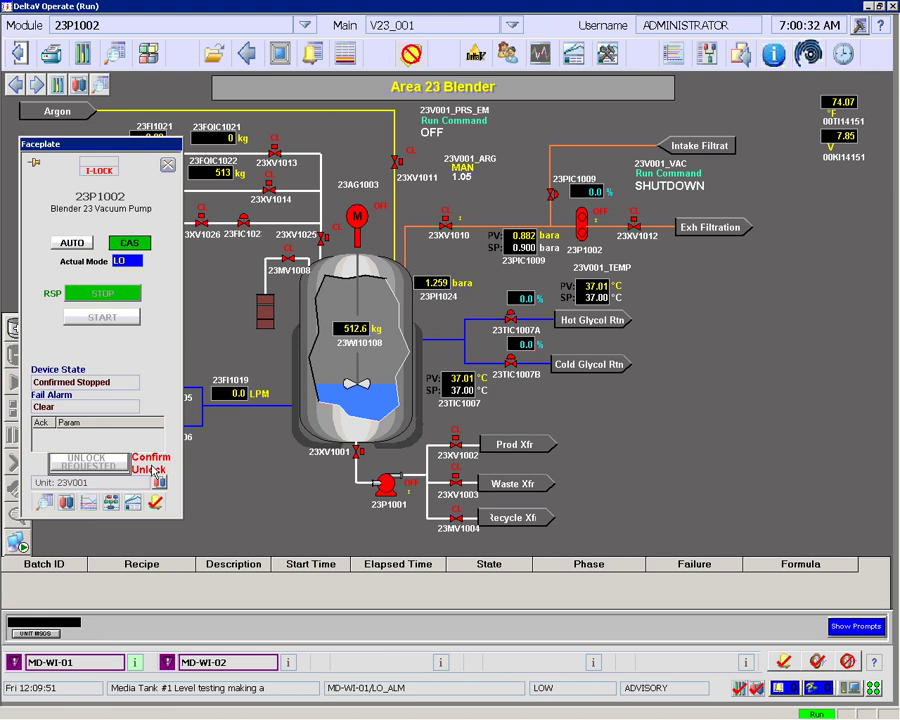
{"action": "left_click", "coordinate": [155, 470]}
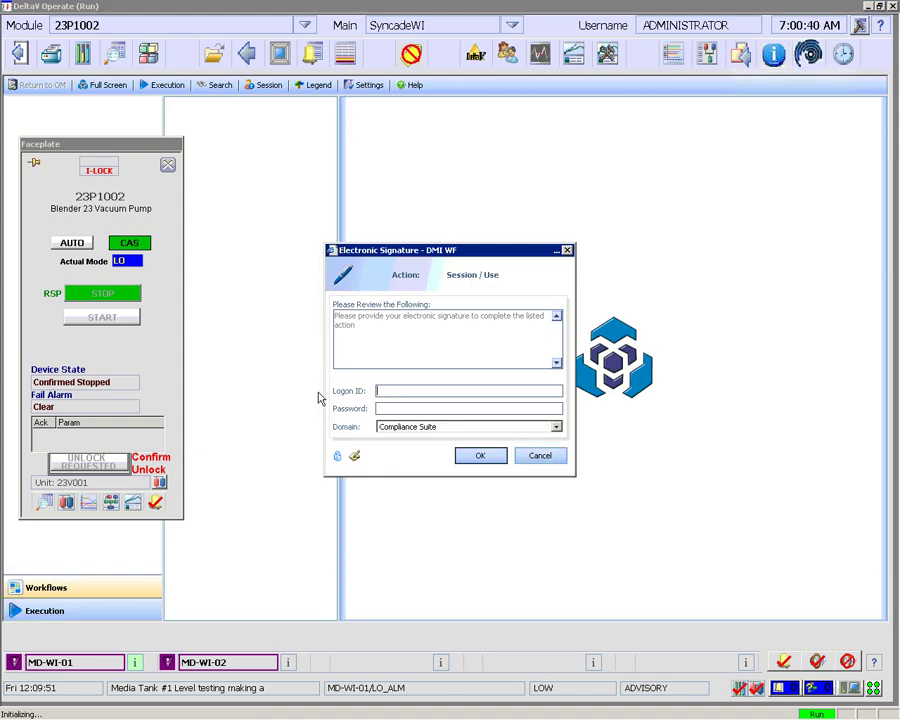
Sign in to the Syncade session and execute the WI_EQUIP_SELECT_UL equipment confirmation step
{"action": "key", "text": "Tab"}
{"action": "type", "text": "••"}
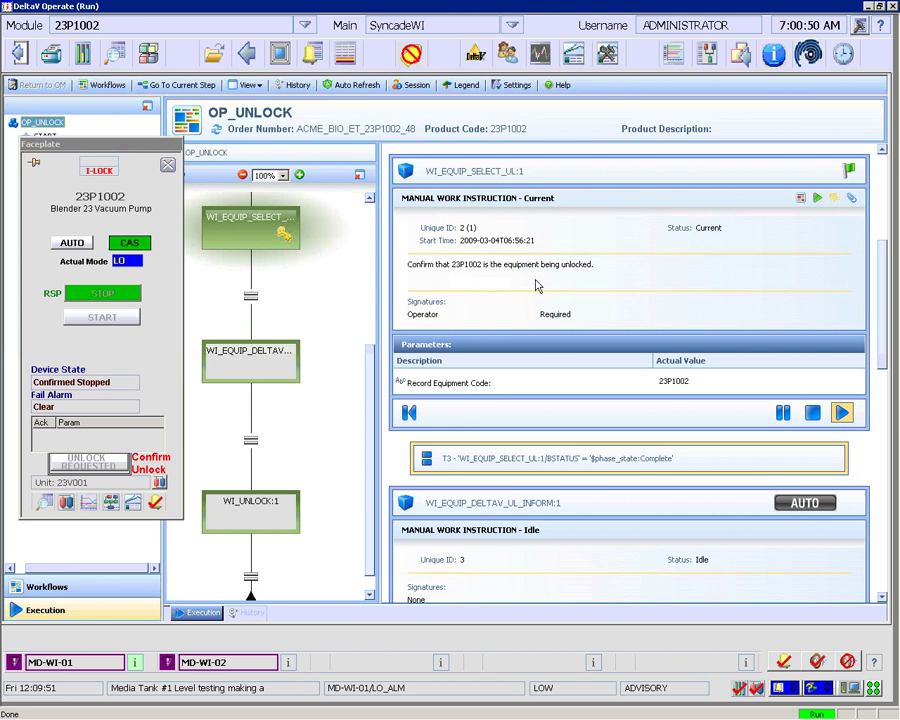
{"action": "left_click", "coordinate": [842, 414]}
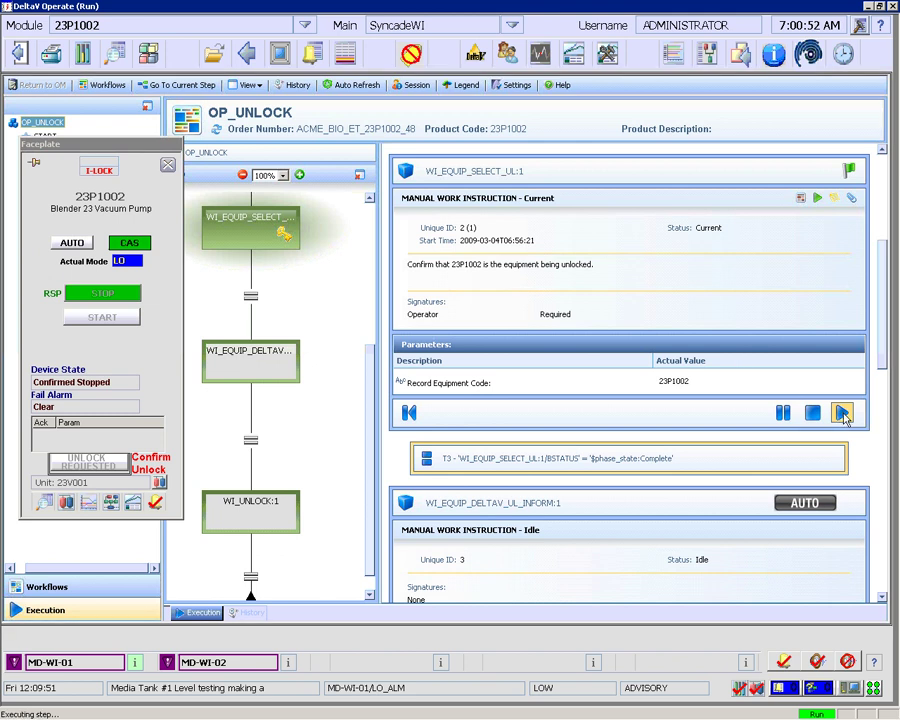
Sign as operator confirming 23P1002, then execute the final WI_UNLOCK:1 step
{"action": "type", "text": "bg"}
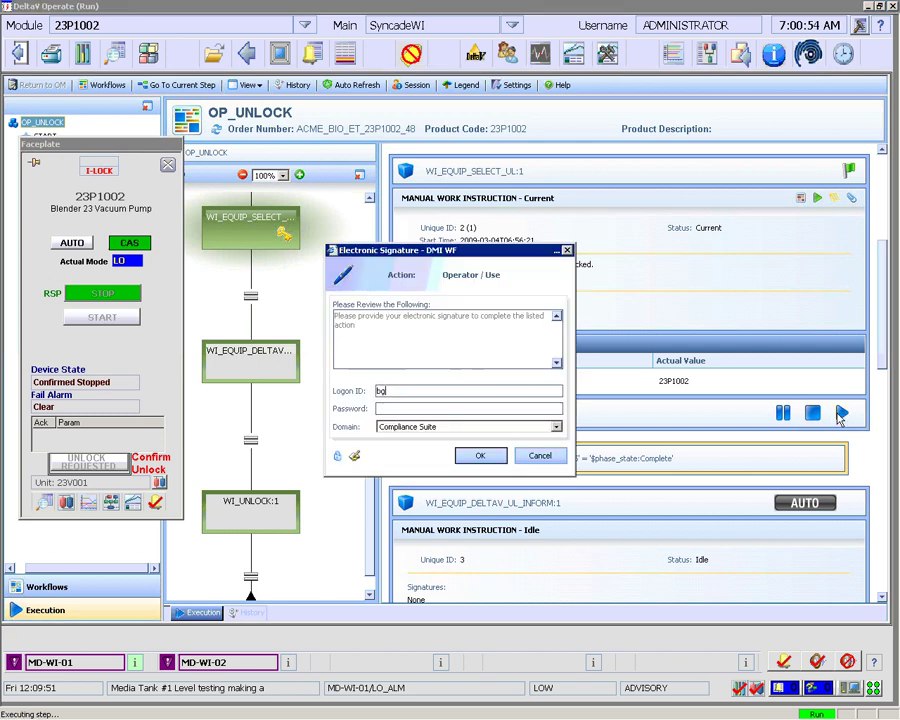
{"action": "key", "text": "Tab"}
{"action": "type", "text": "bg"}
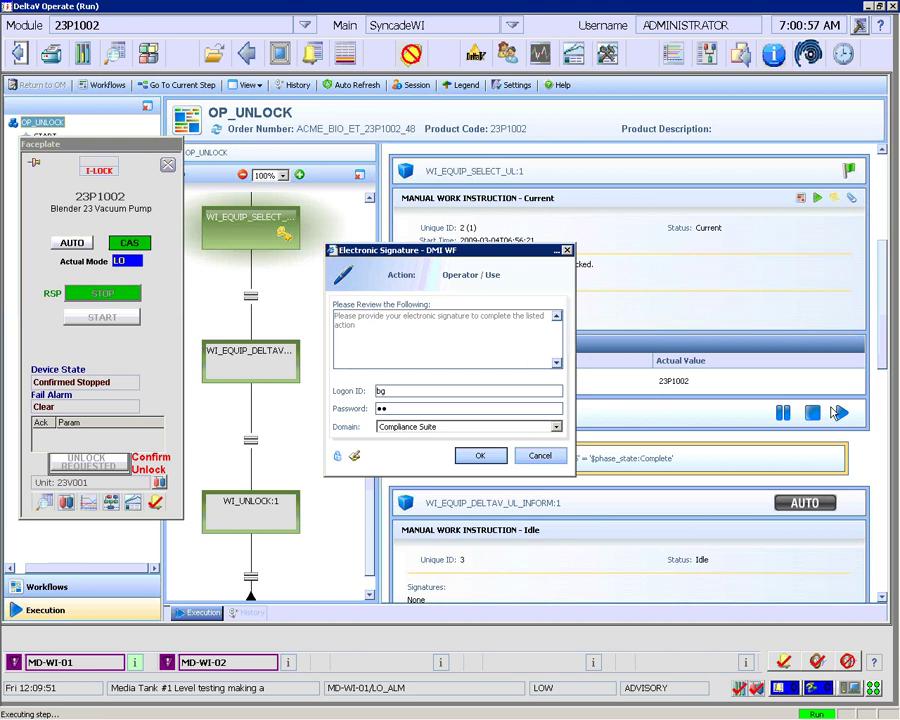
{"action": "key", "text": "Return"}
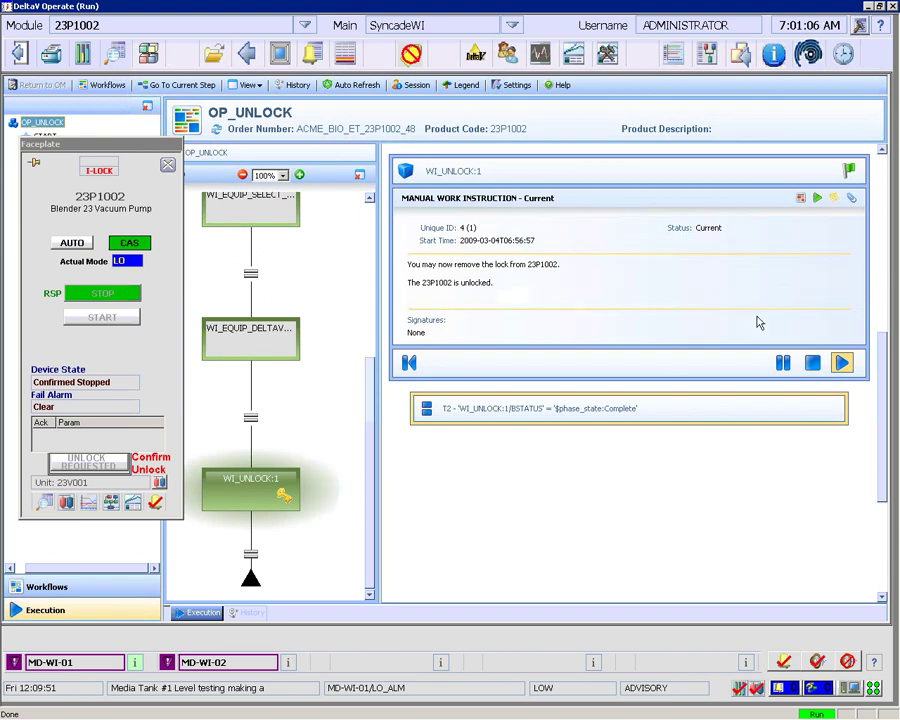
{"action": "left_click", "coordinate": [842, 366]}
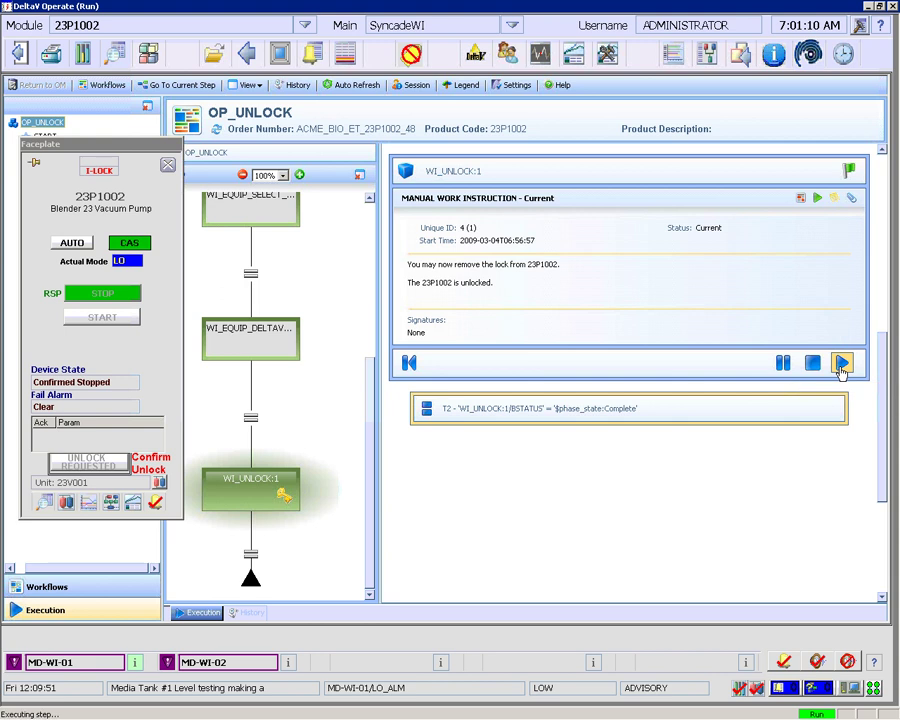